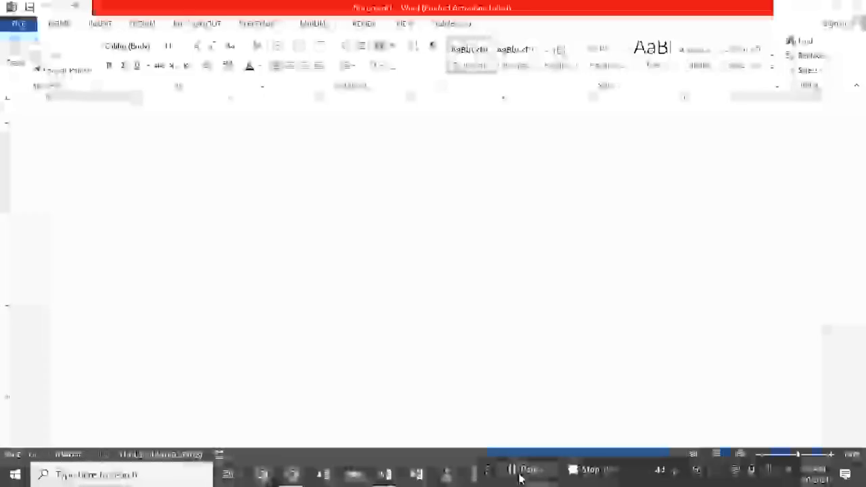
- Look through the gallery of built-in equations and return to the blank document
click(100, 23)
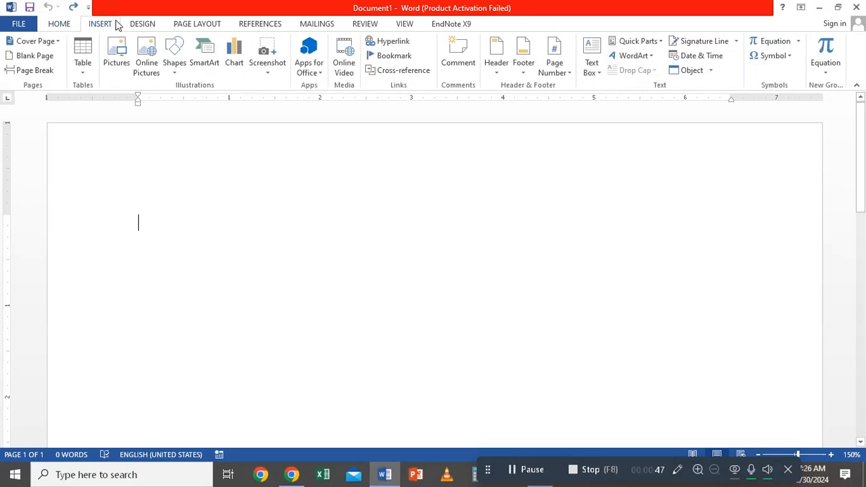
click(827, 73)
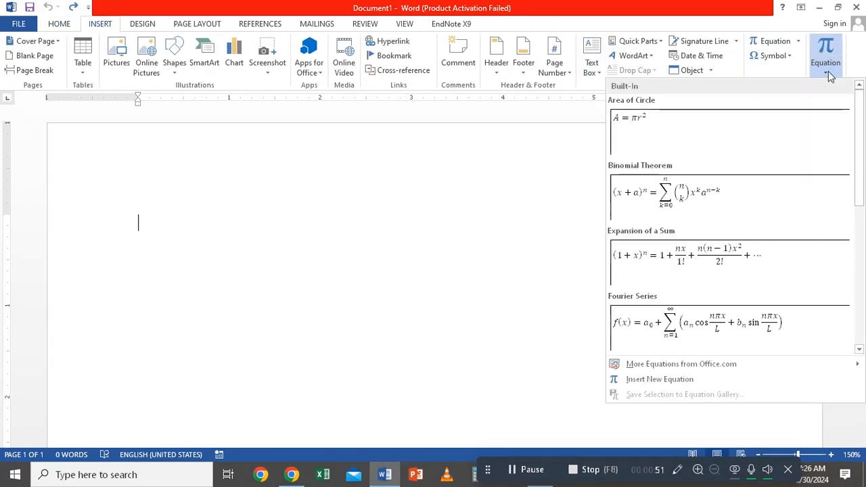
click(828, 73)
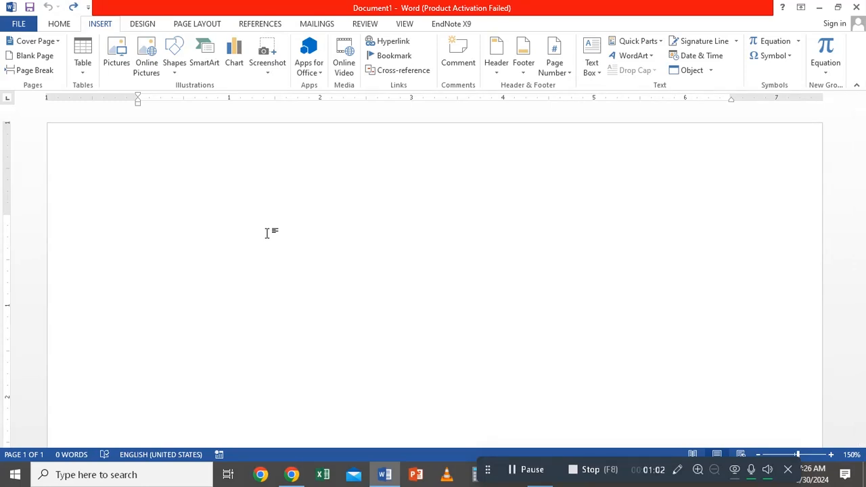
click(266, 232)
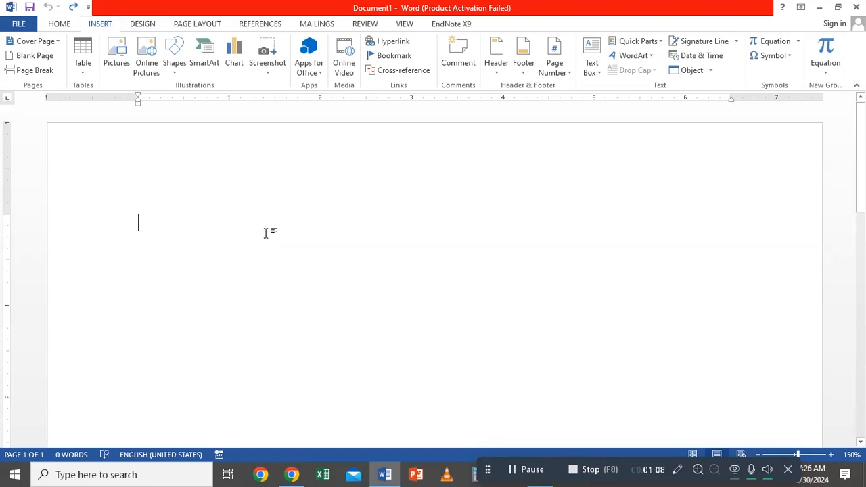
- Insert a new equation and enter the stacked fraction a/b followed by an equals sign
key(alt+equal)
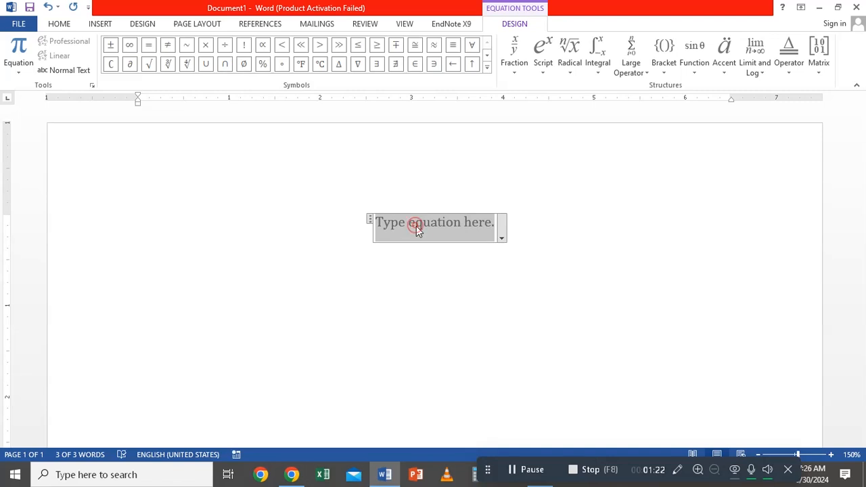
text(a)
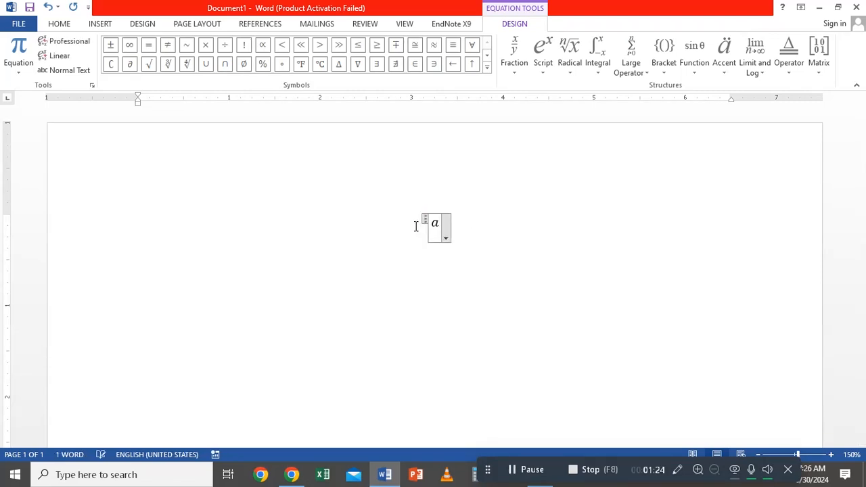
text(/b = )
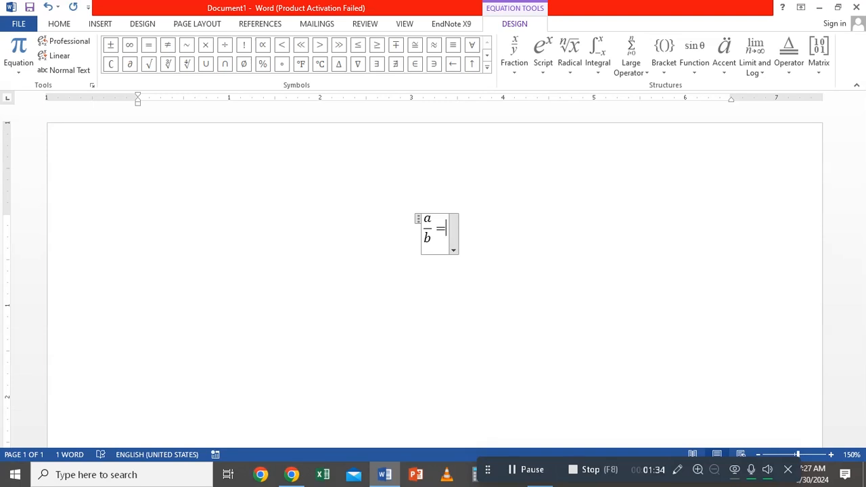
- Start an x/ term after the equals sign, and delete it together with the equals sign
text(x/)
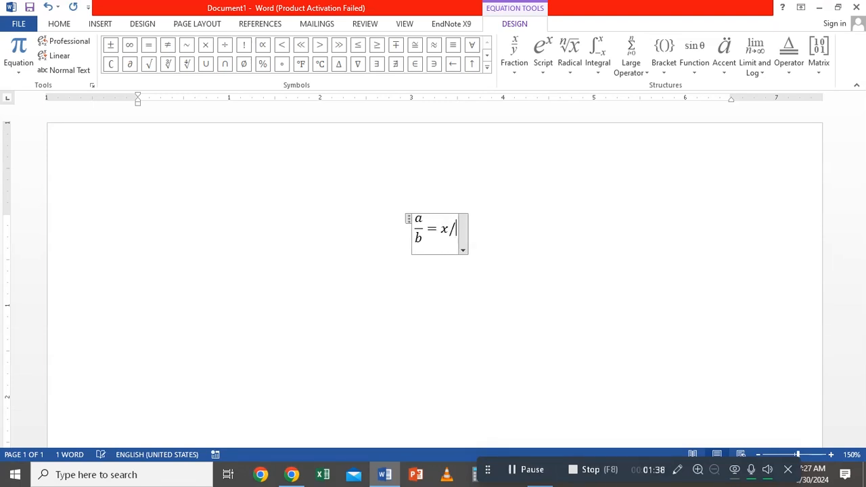
key(BackSpace)
key(BackSpace)
key(BackSpace)
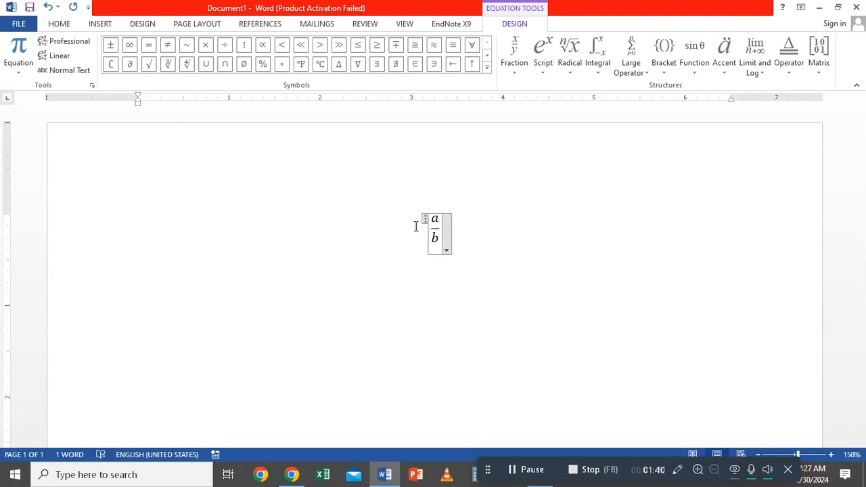
- Add a plus sign and the stacked fraction x/b after a/b in the equation
text(+x)
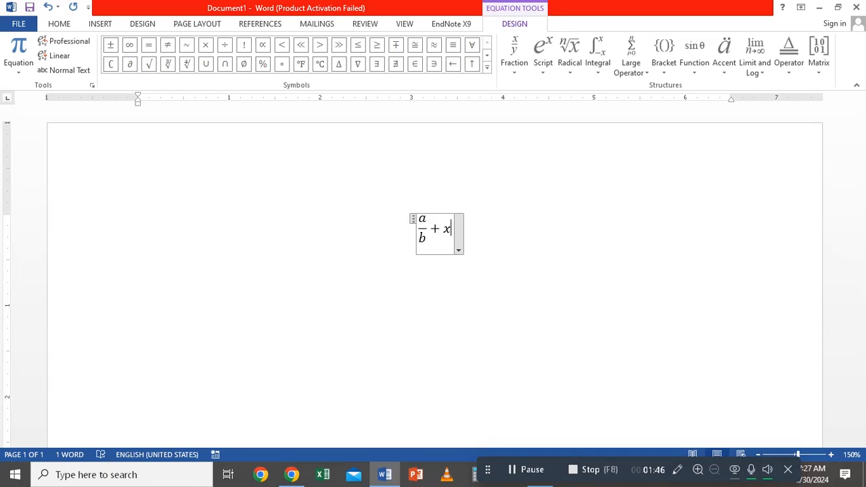
text(/)
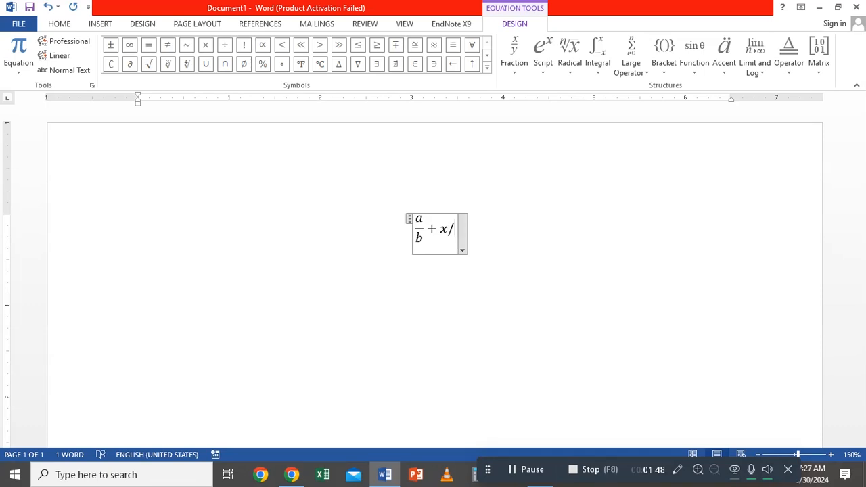
text(b)
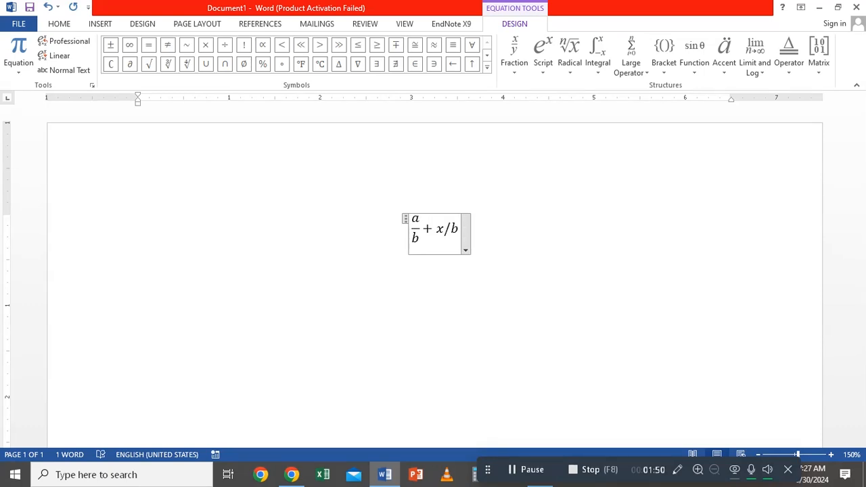
key(space)
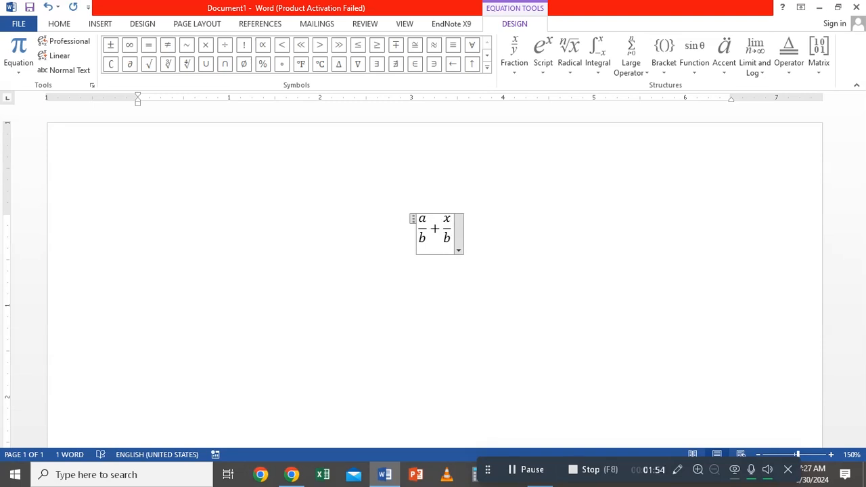
- Append a minus sign and the stacked fraction a/b, and leave the equation for a new line below
text(-)
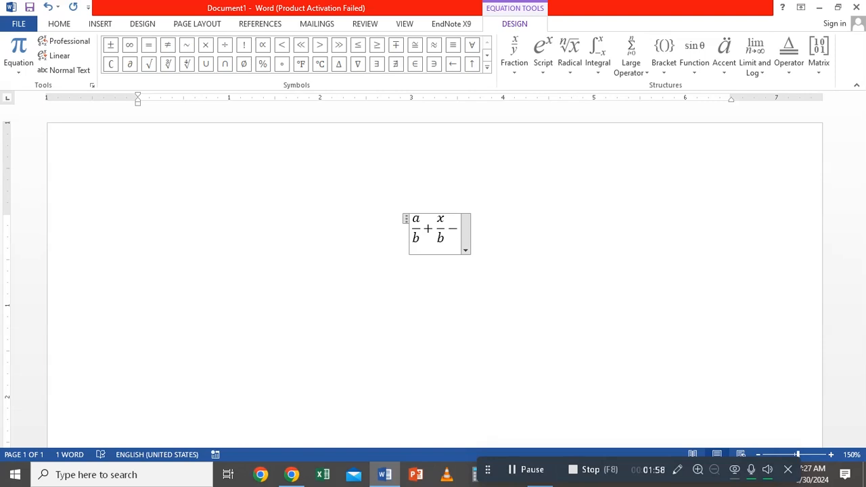
text(a)
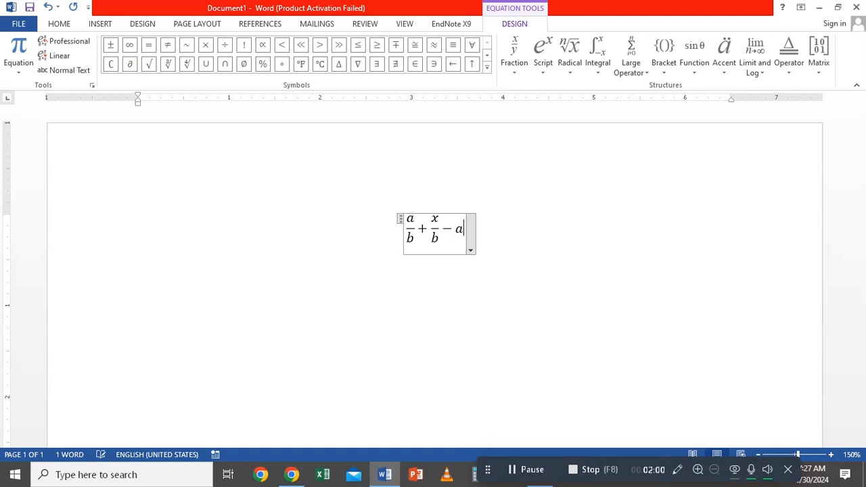
text(/)
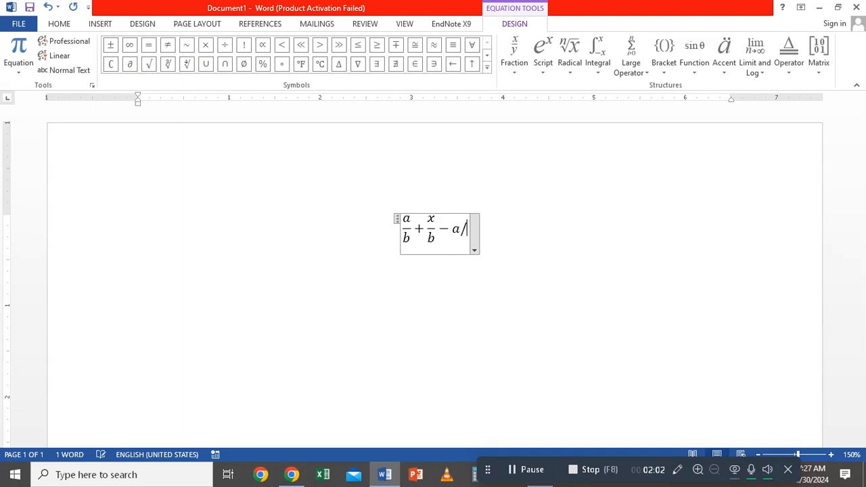
text(b)
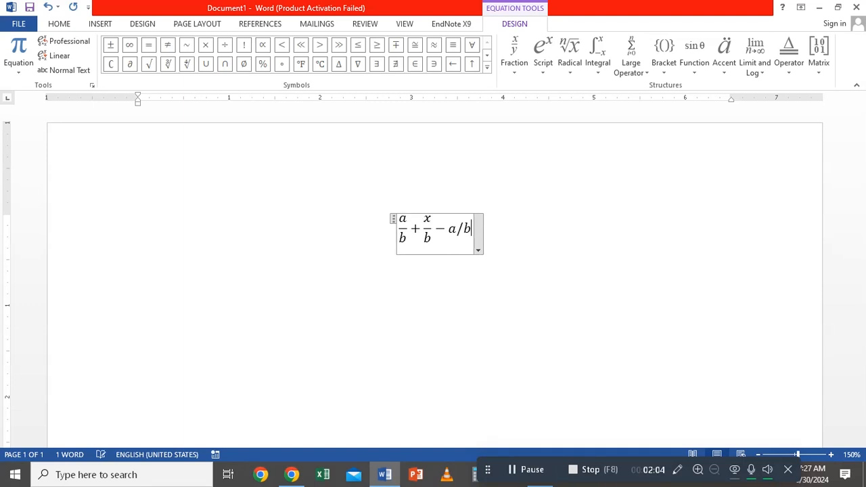
key(space)
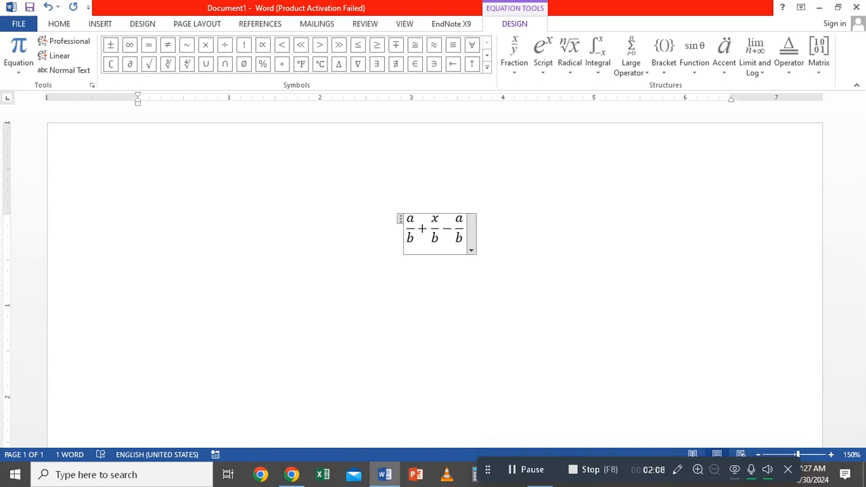
click(494, 229)
key(Return)
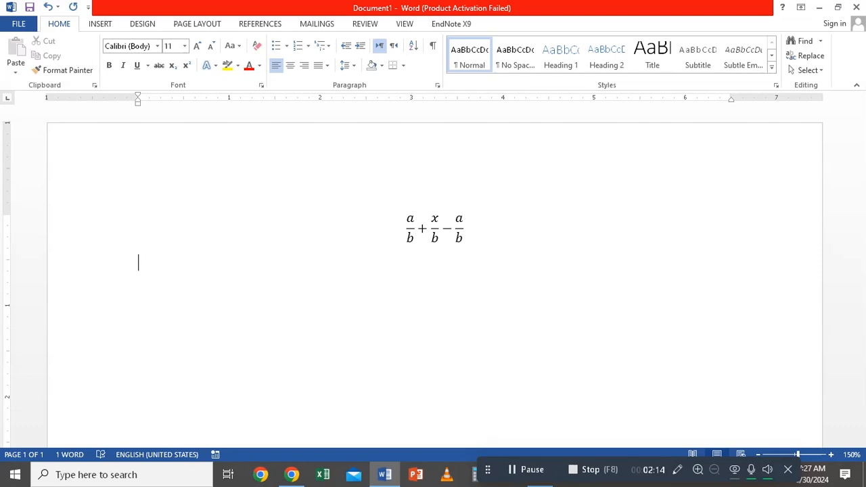
- Insert a second equation on the new line and enter x² + y² with both exponents as superscripts
key(alt)
key(alt+=)
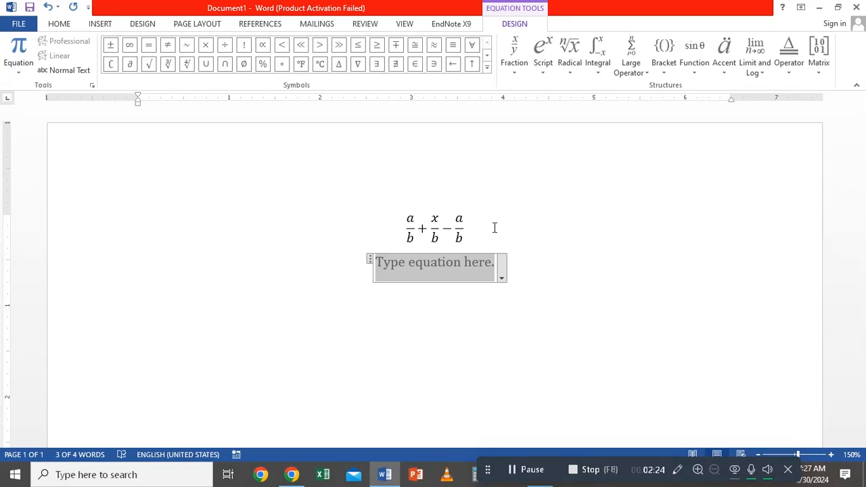
text(x)
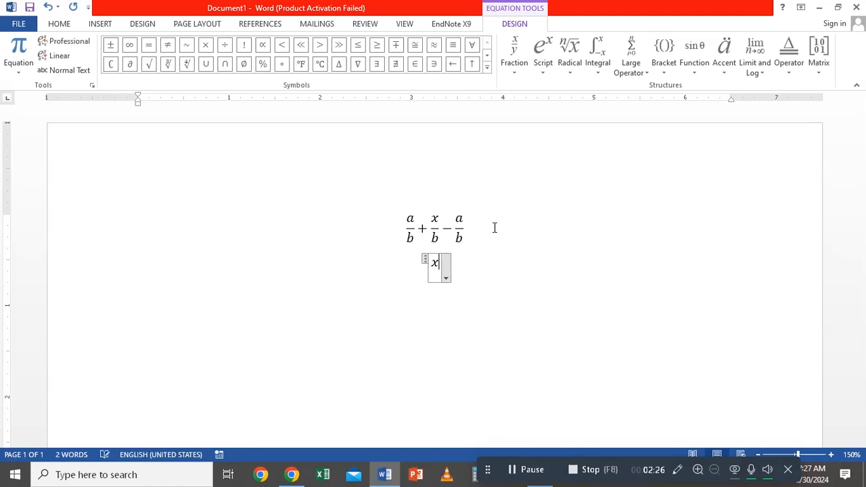
text(^)
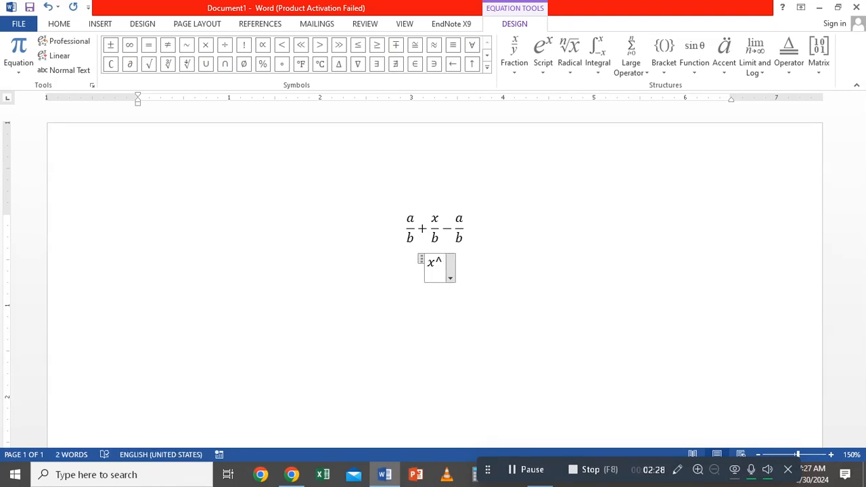
text(2)
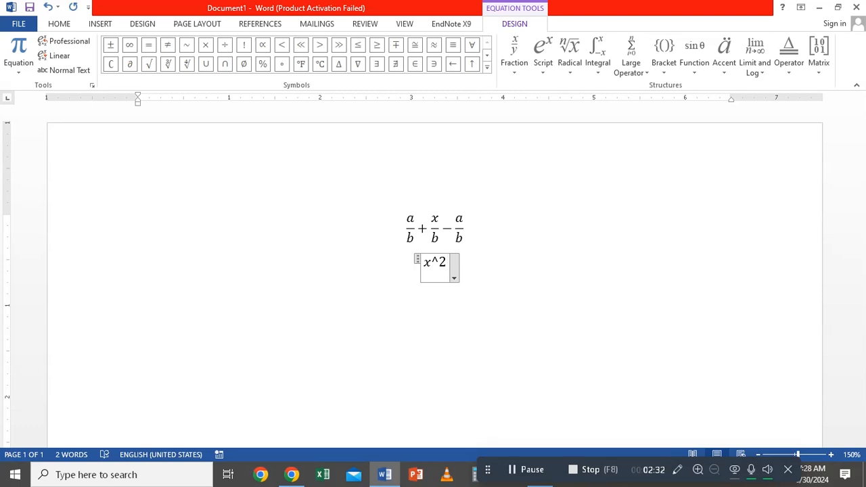
key(space)
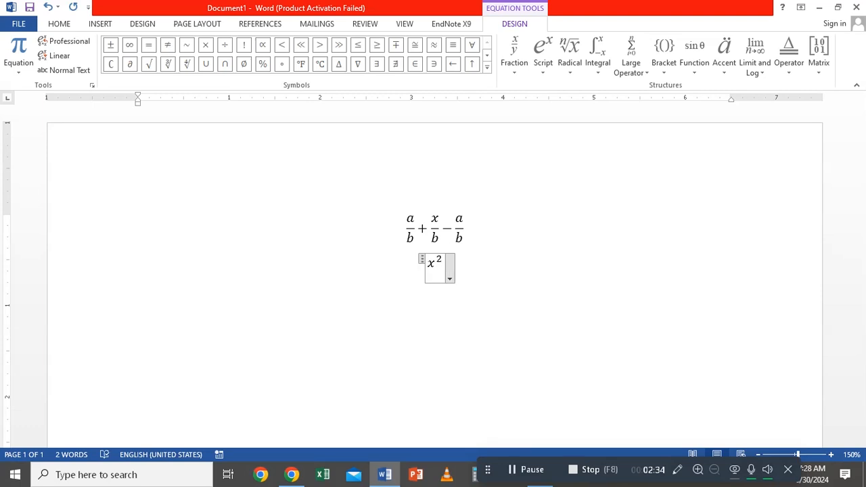
text(+y)
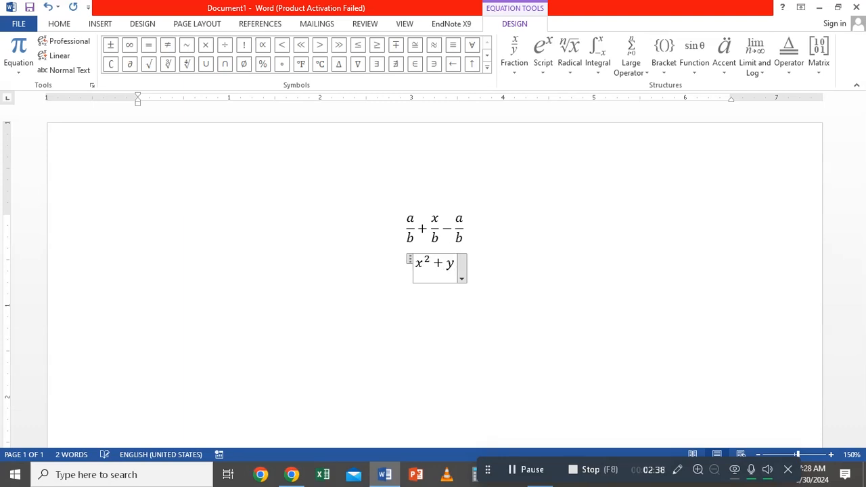
text(^2)
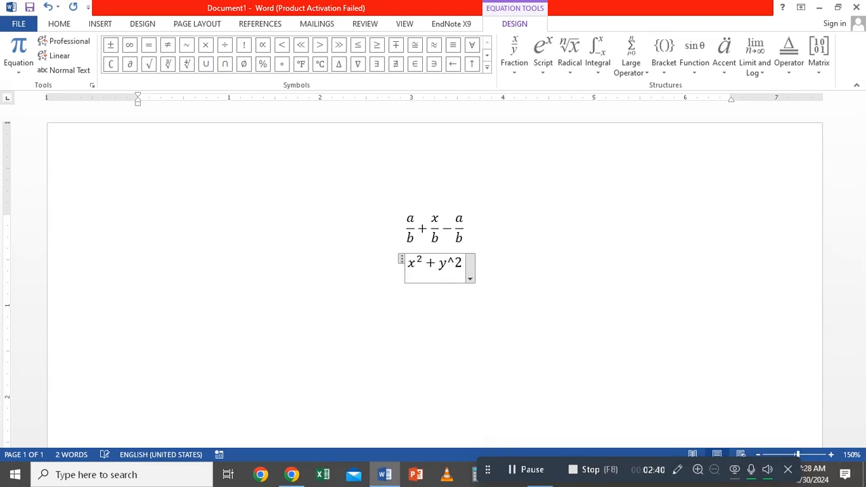
key(space)
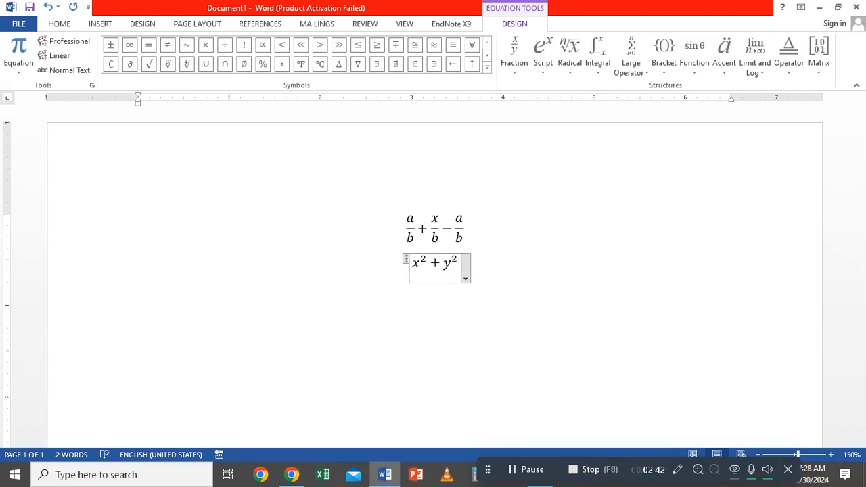
- Complete the second equation with + 2xy = 0 and start a new line below it
text(+ )
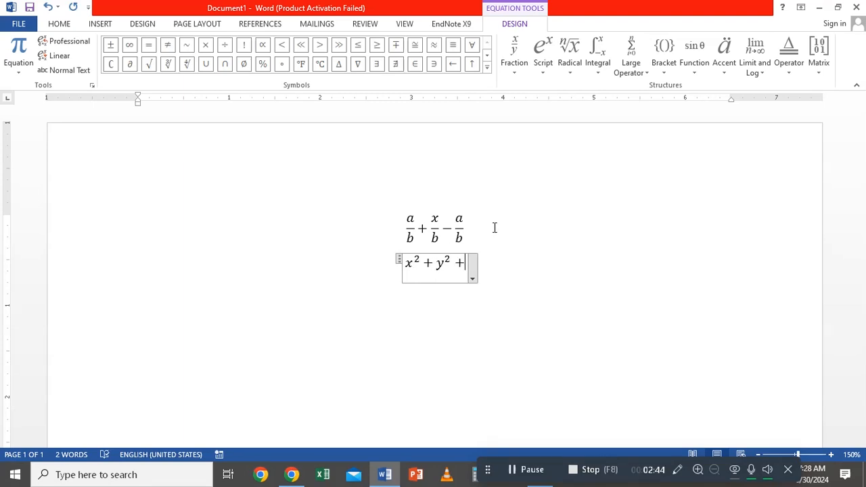
text(2)
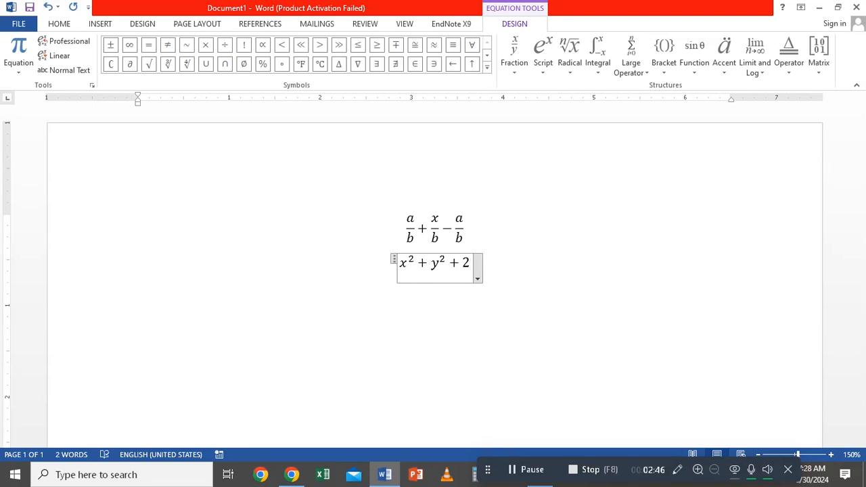
text(x)
text(y)
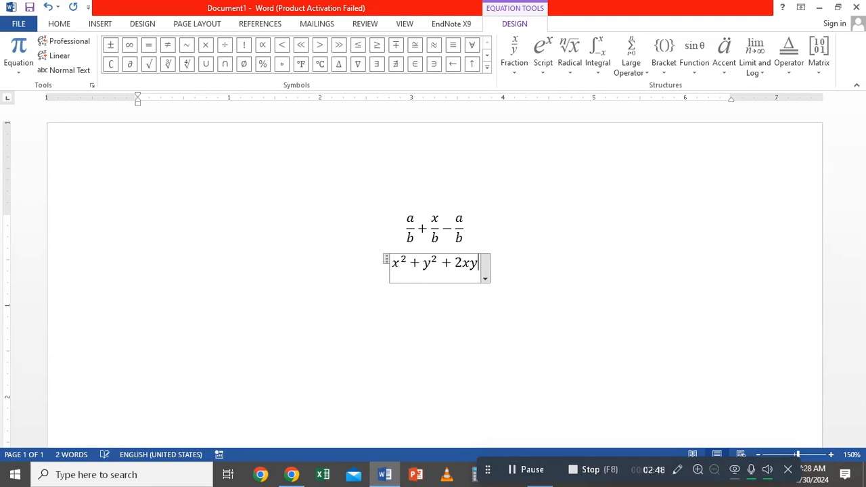
text( = 0)
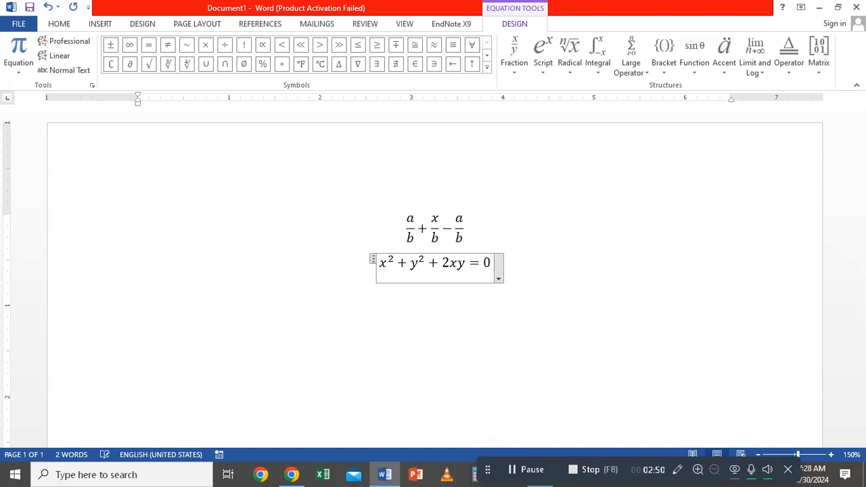
key(Return)
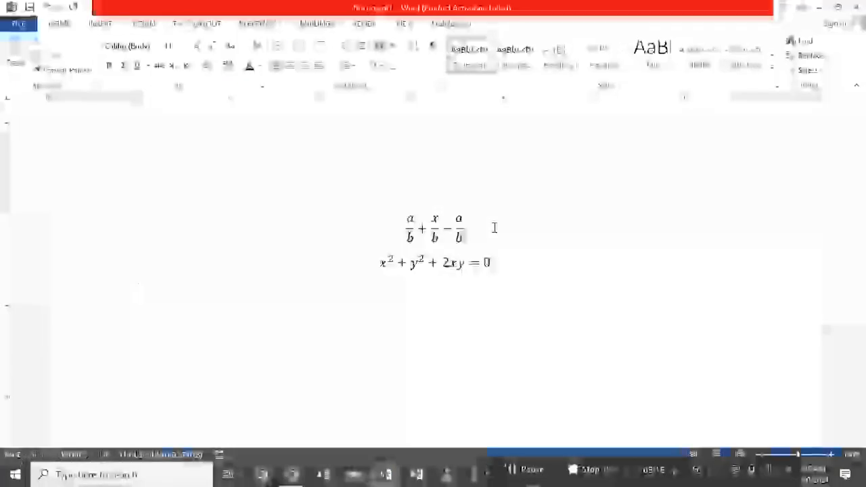
- Insert a third equation on the new line and enter a stacked fraction with xᵃ as numerator and an empty denominator
key(alt+equal)
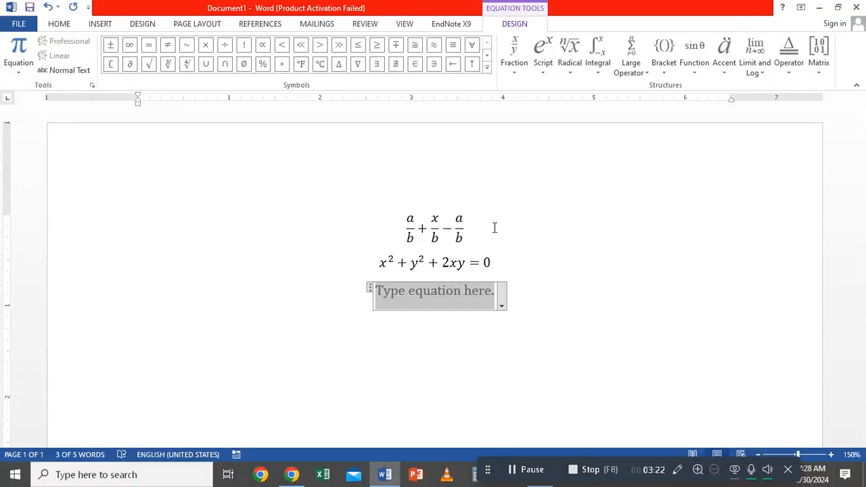
text(x)
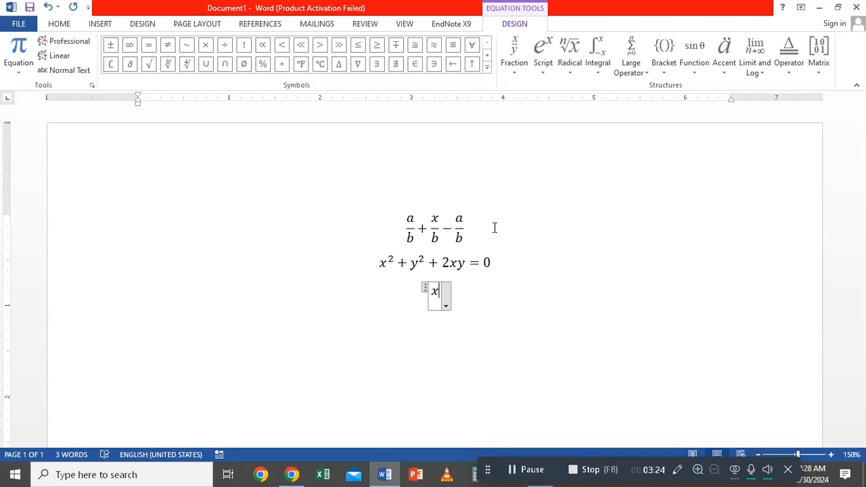
text(^a)
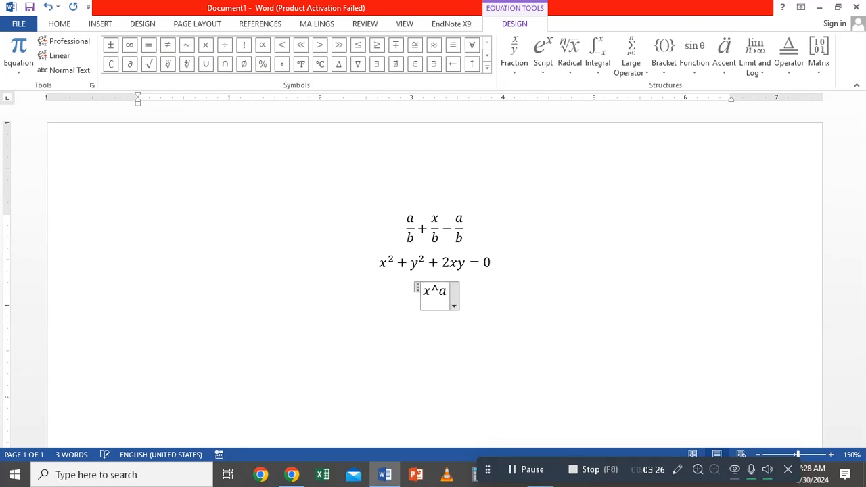
key(space)
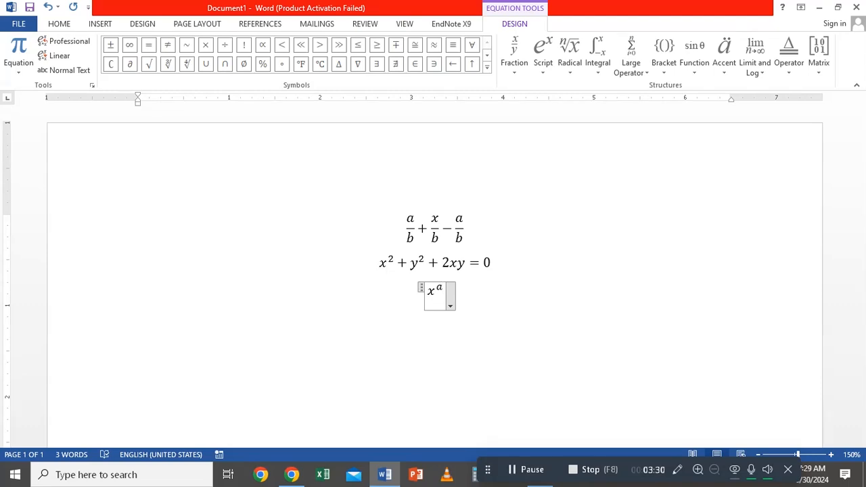
text(/)
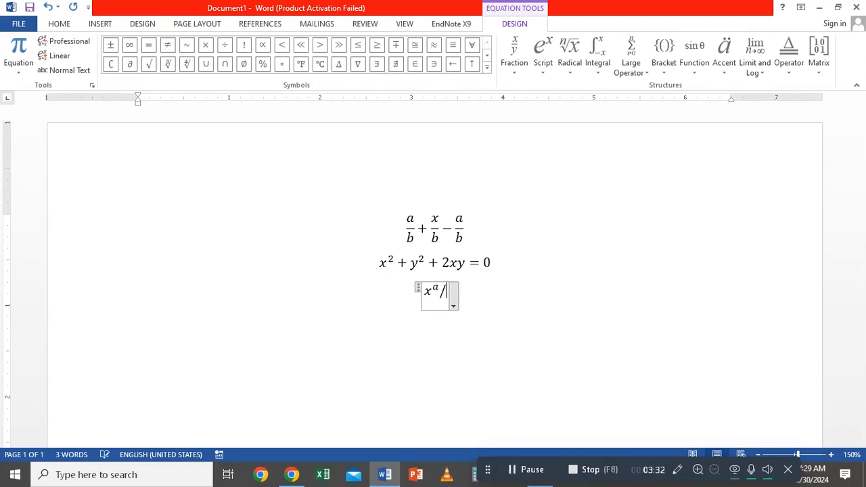
key(space)
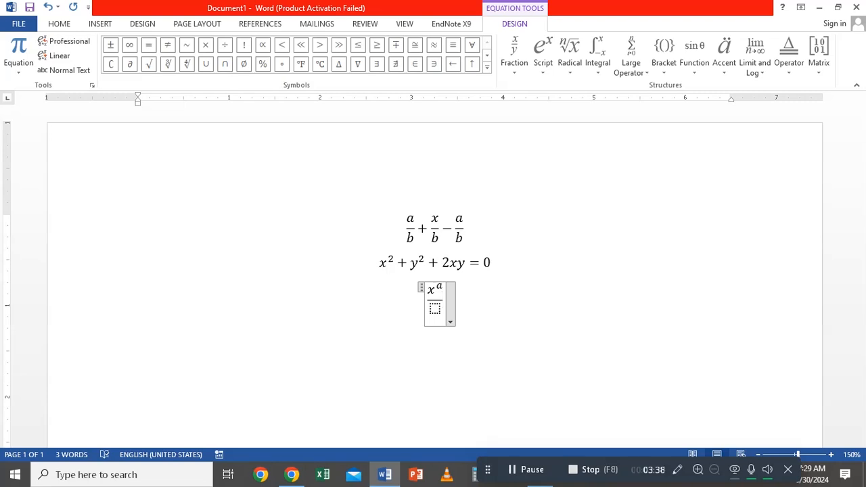
- Add an equals sign after the fraction, followed by x with the superscript a−b
text(= )
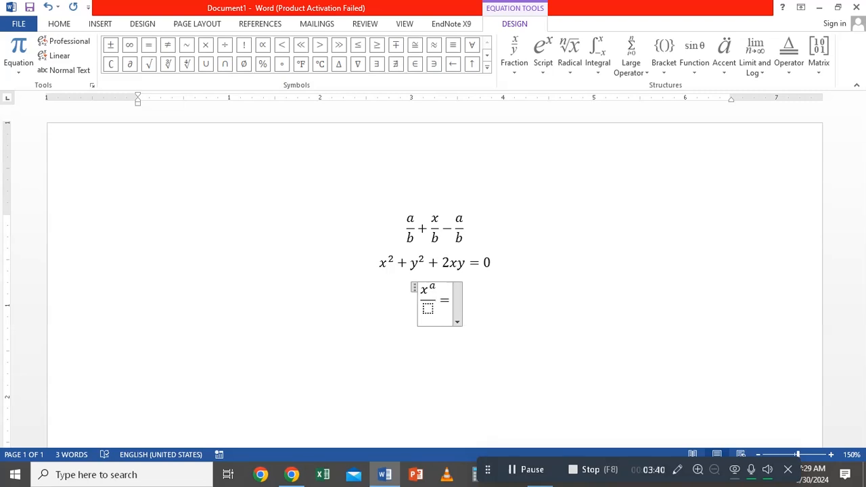
text(x)
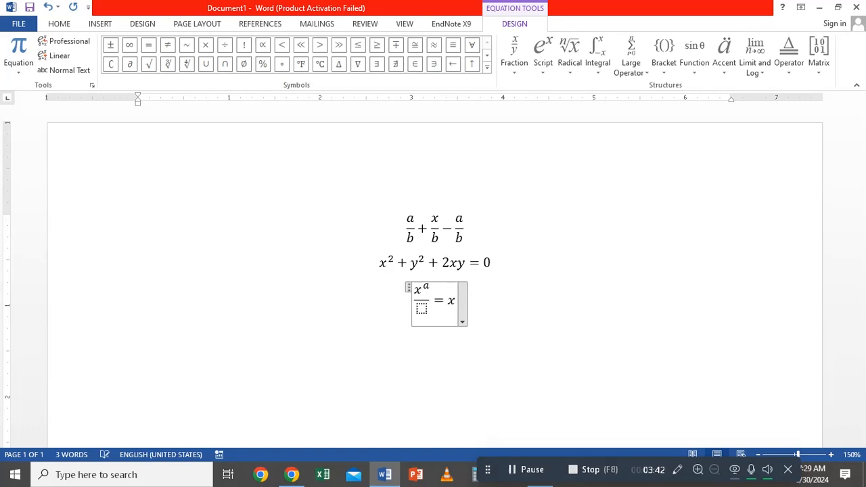
text(^a)
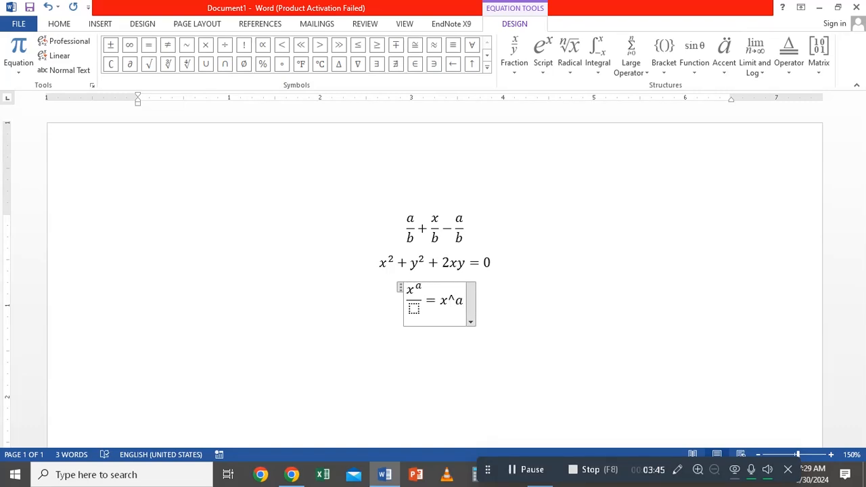
key(space)
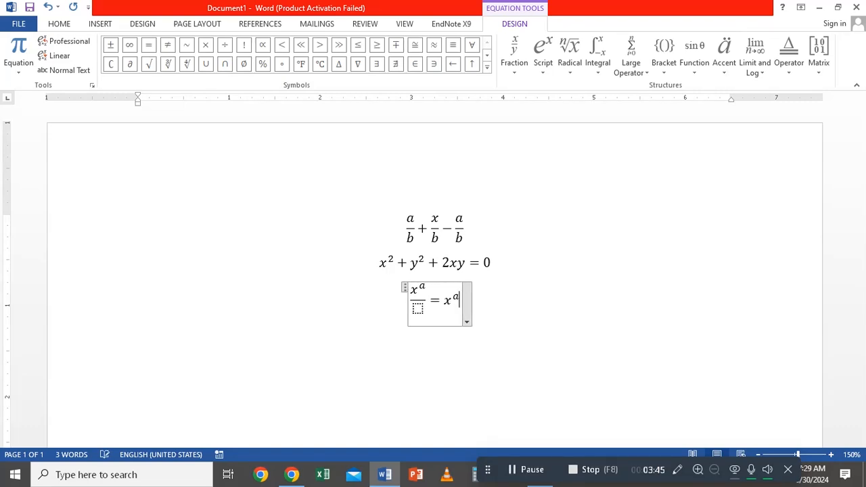
key(Left)
text(-)
text(b)
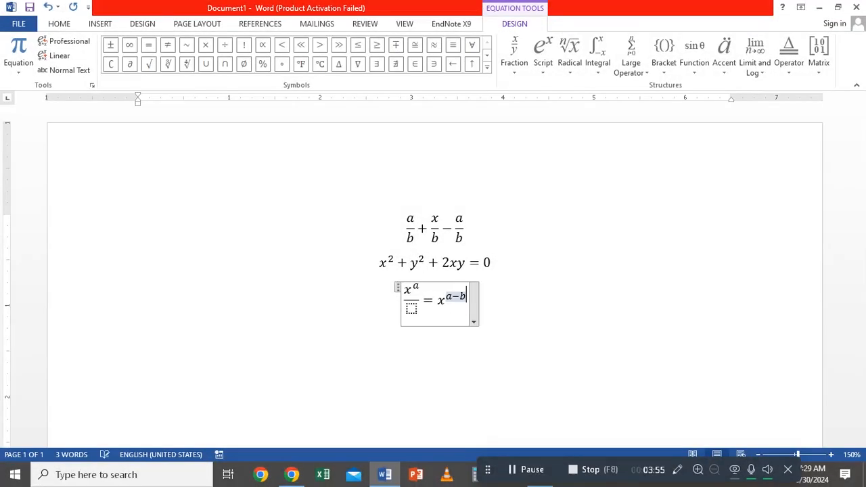
- Enter xᵇ as the fraction's denominator, leave the equation and add blank lines below it
click(410, 308)
text(x^)
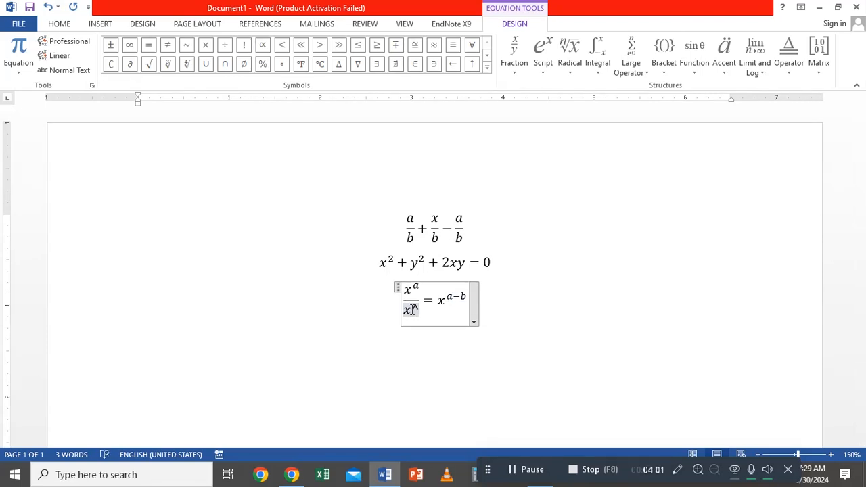
text(b)
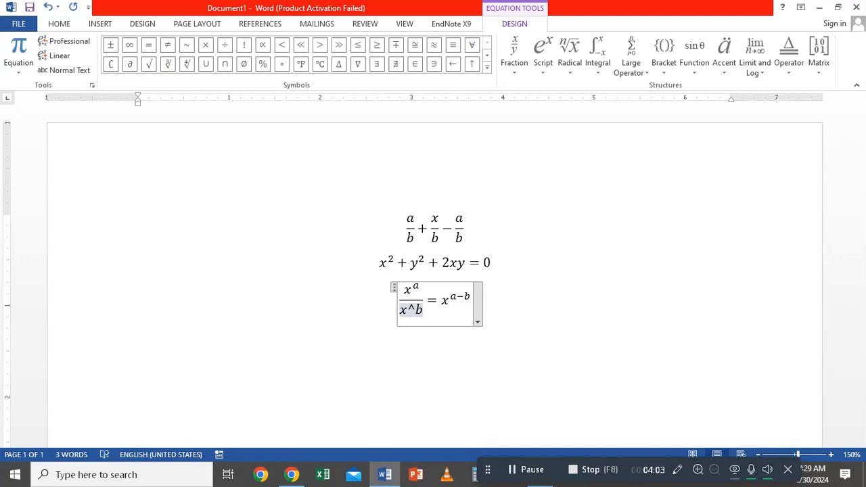
key(space)
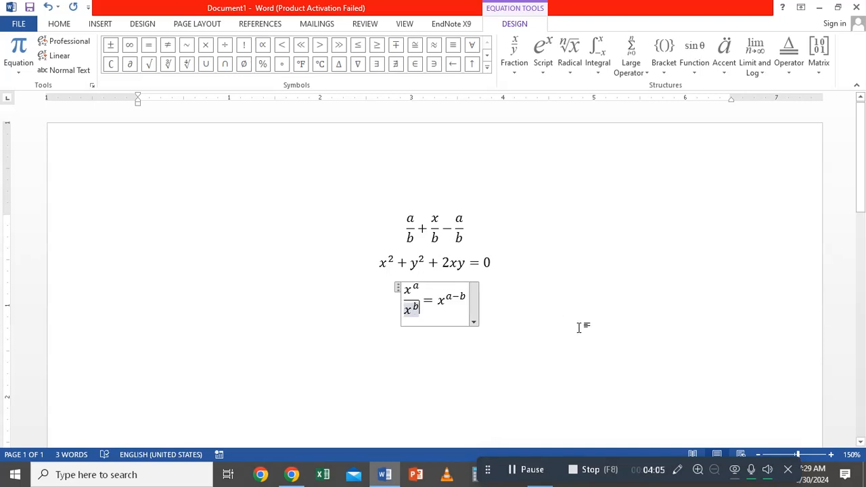
click(505, 308)
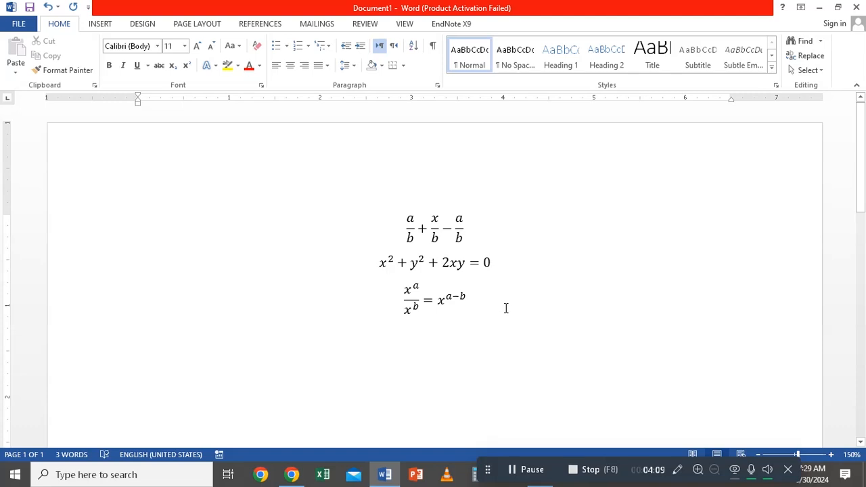
key(Return)
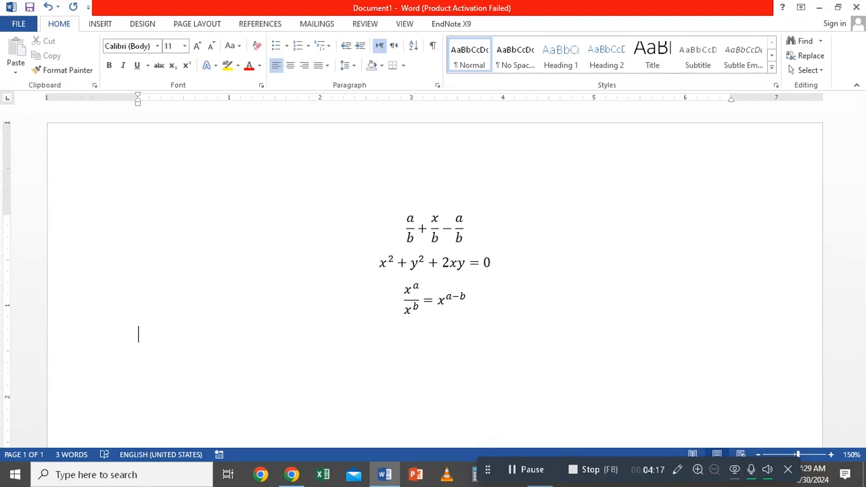
key(Return)
key(Return)
- Insert a fourth equation reading x = followed by a stacked fraction with numerator b and an empty denominator
key(alt+equal)
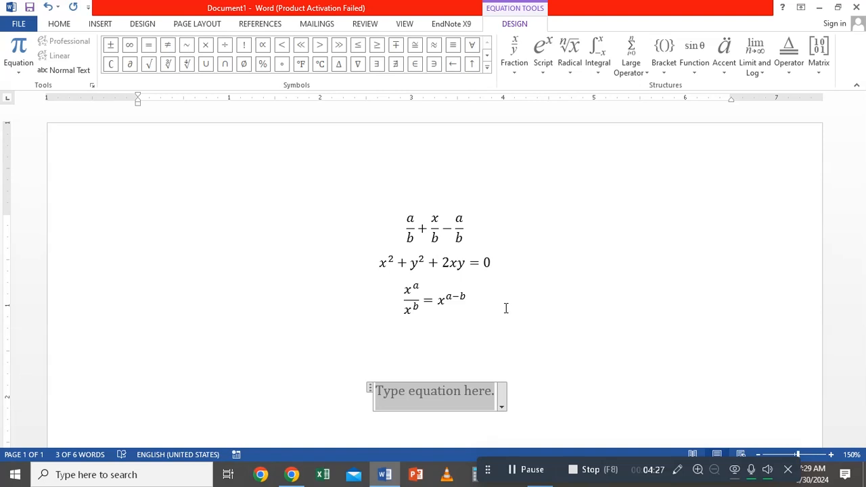
text(x=)
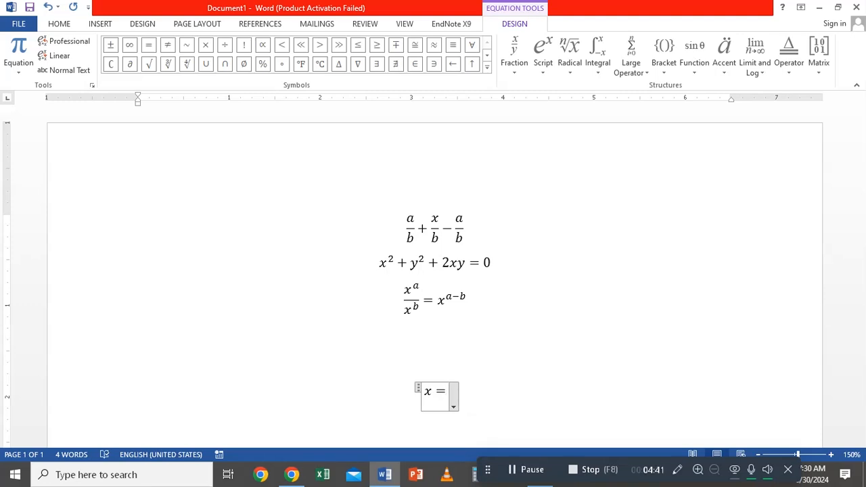
text(b/)
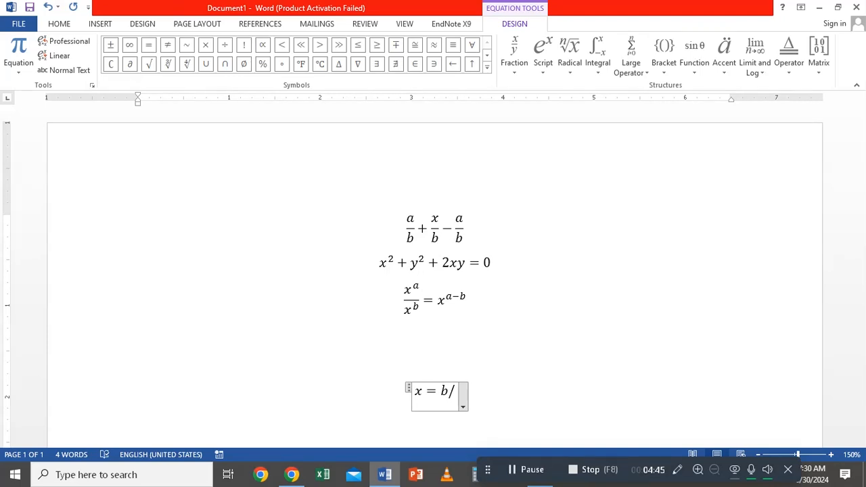
key(space)
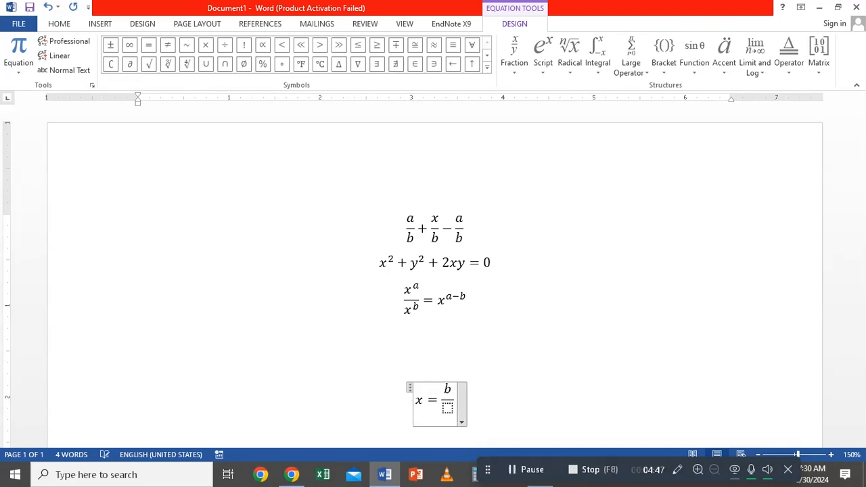
click(505, 309)
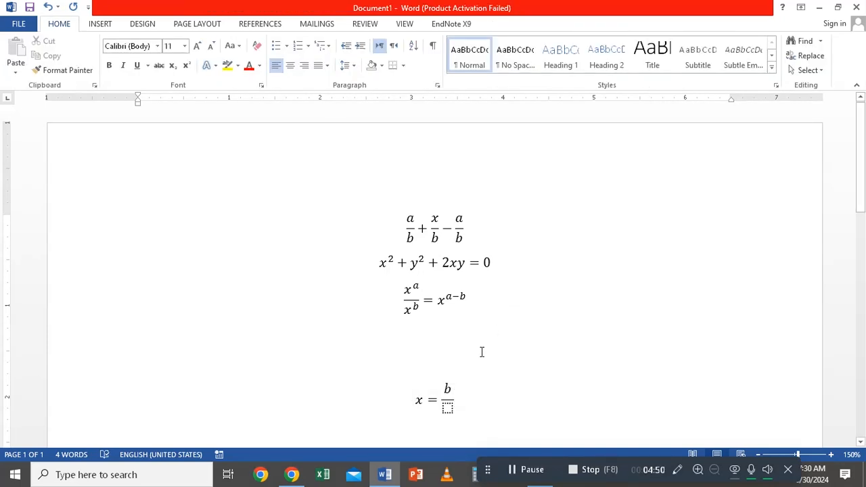
- Put a minus sign before the b in the fourth equation's numerator and a ± symbol after it
click(446, 391)
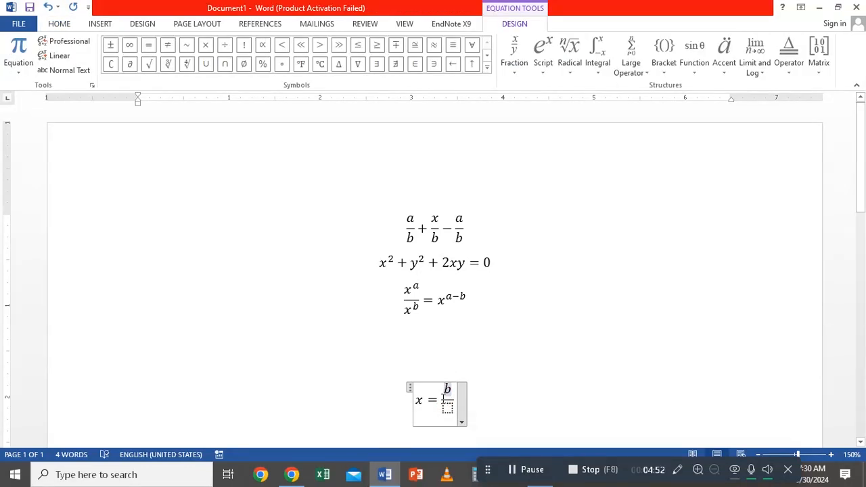
text(-)
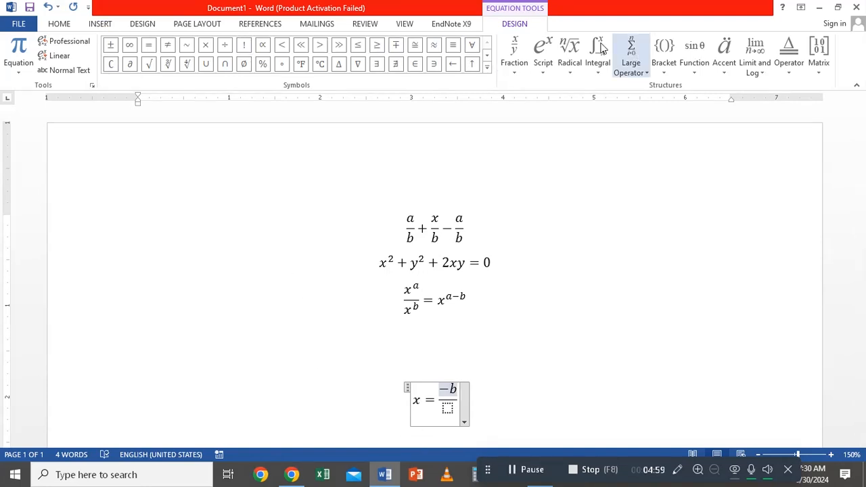
click(111, 45)
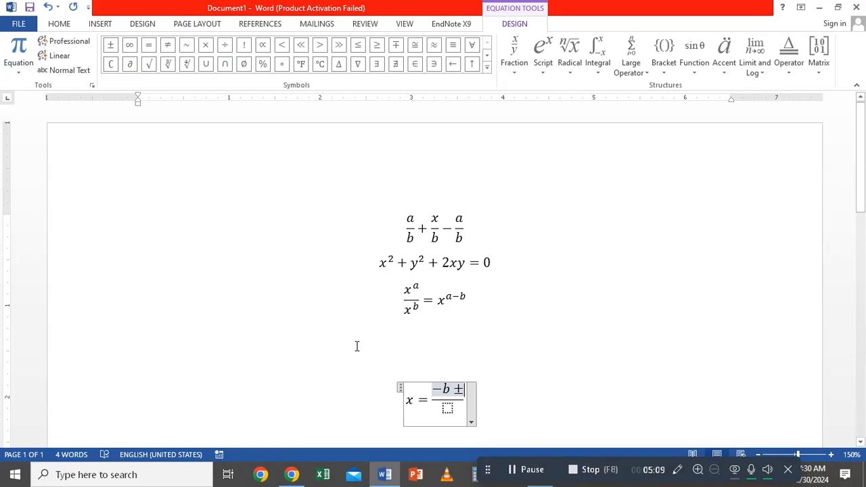
- Add a square root sign followed by b² after the ± in the numerator, with the exponent as a superscript
text(\)
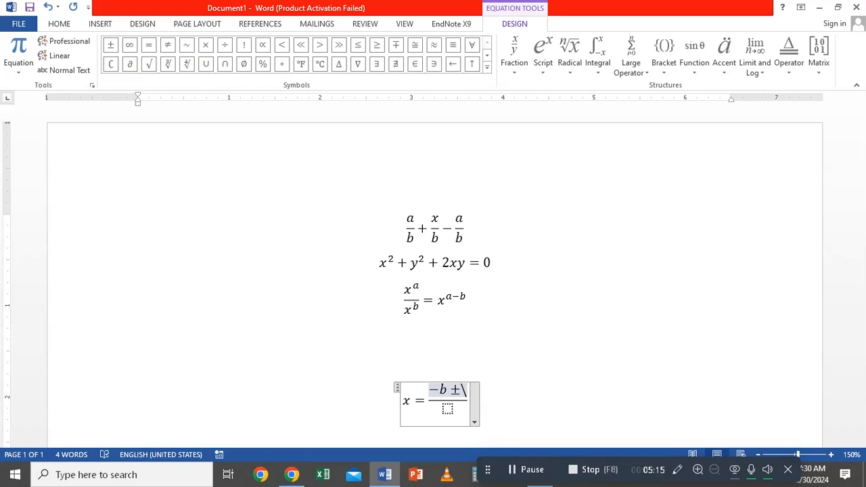
text(sqrt)
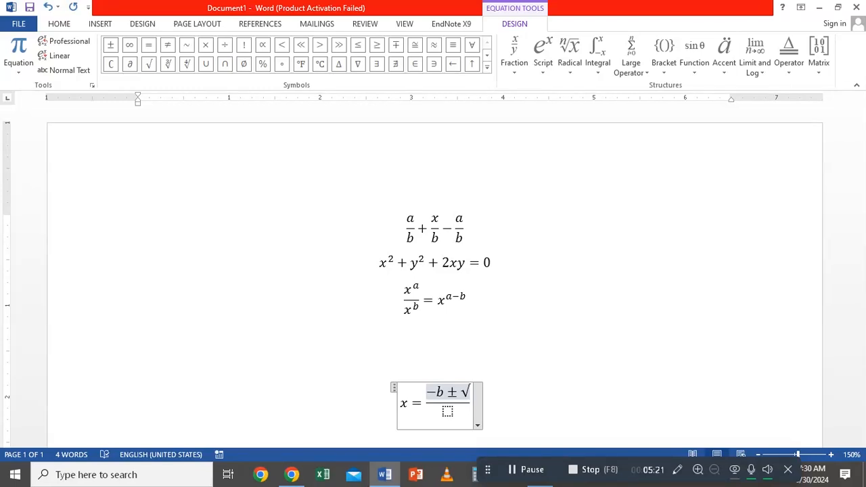
text( b)
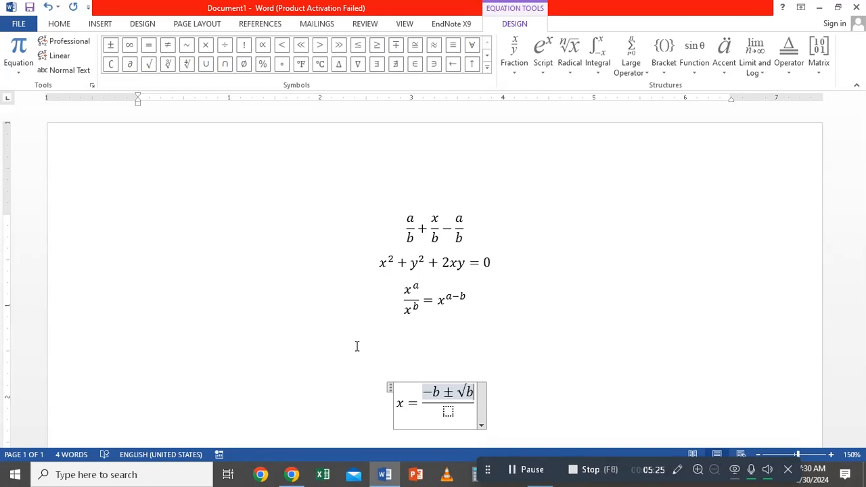
text(^2)
key(space)
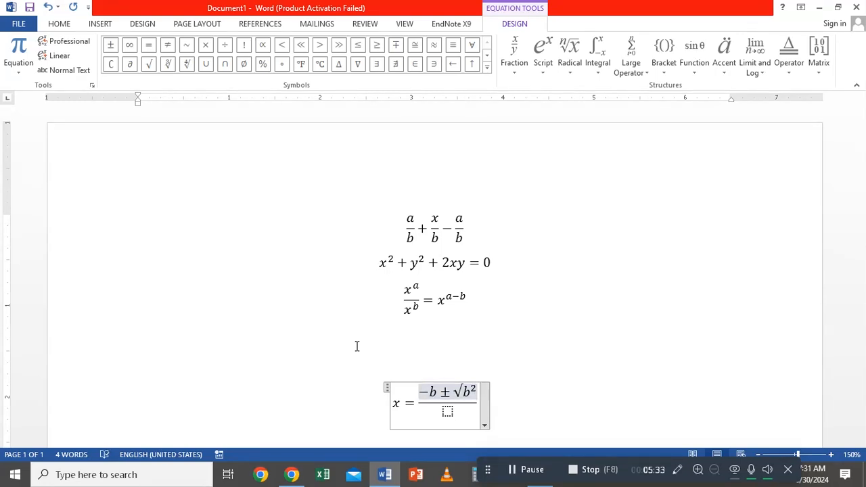
- Try to append −4ac after b² at the end of the numerator, and delete the added characters
text(-)
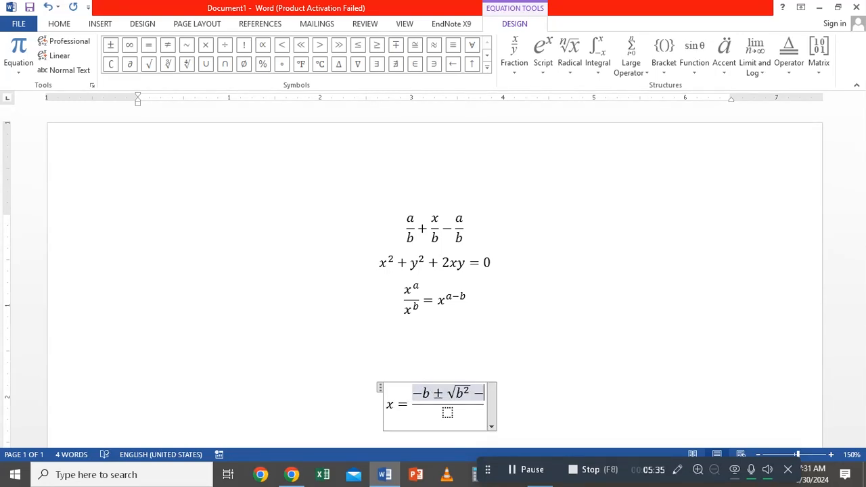
text(4ac)
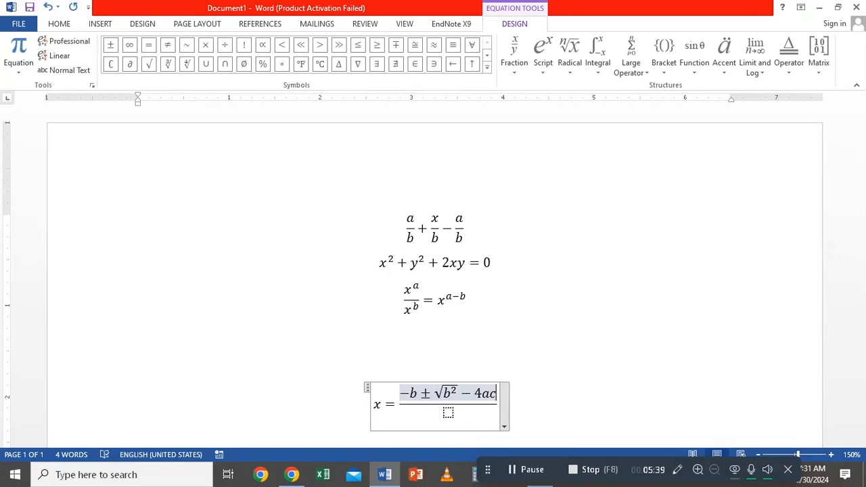
key(BackSpace)
key(BackSpace)
key(BackSpace)
key(BackSpace)
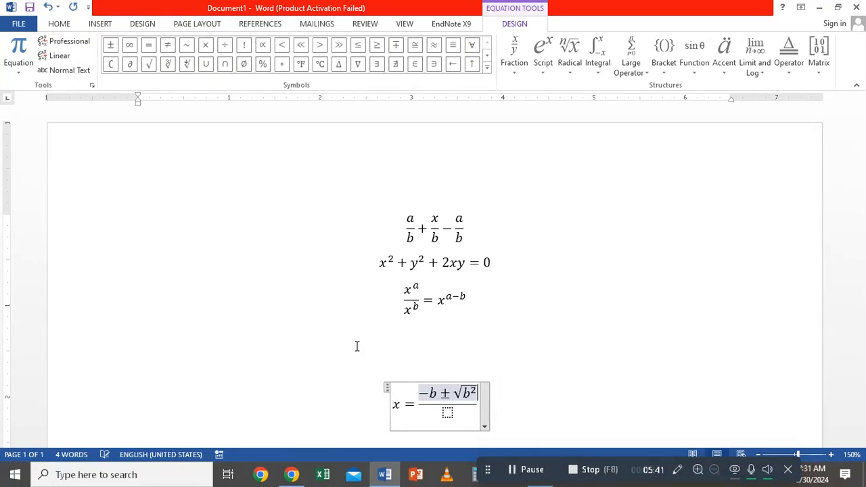
- Place the insertion point after b² inside the square root and add −4ac under the root
key(Left)
key(Left)
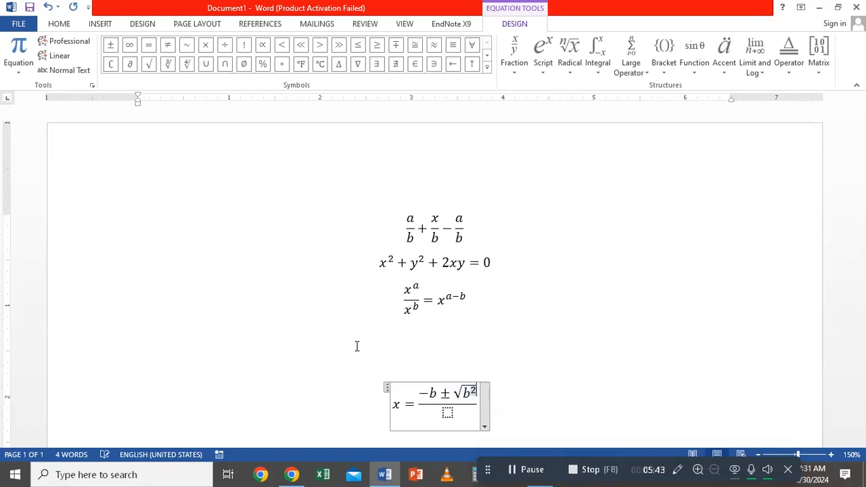
key(Left)
key(Left)
key(Left)
key(Right)
key(Right)
key(Left)
key(Left)
key(Right)
key(Right)
key(shift+Left)
text(-)
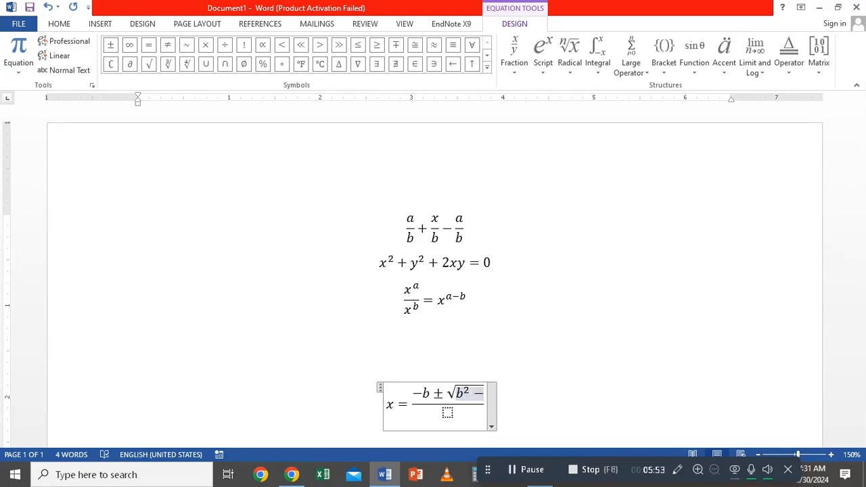
text(4ac)
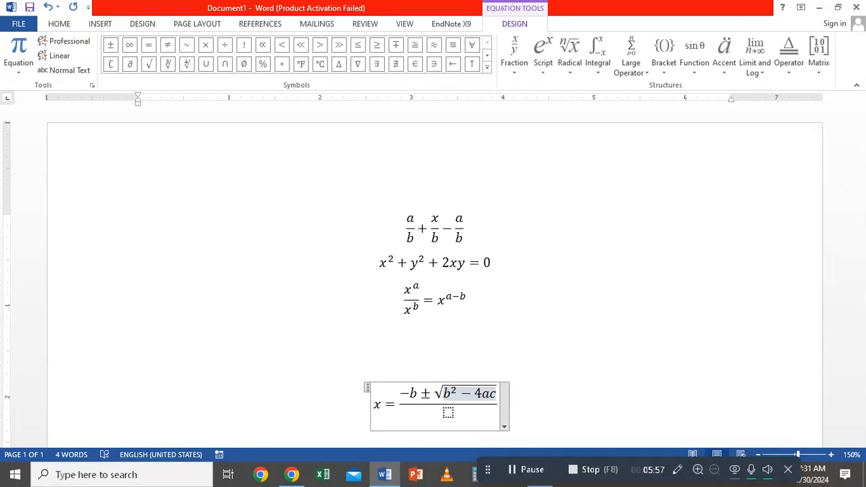
- Enter 2a as the fourth equation's denominator, leave the equation and add blank lines below it
click(449, 413)
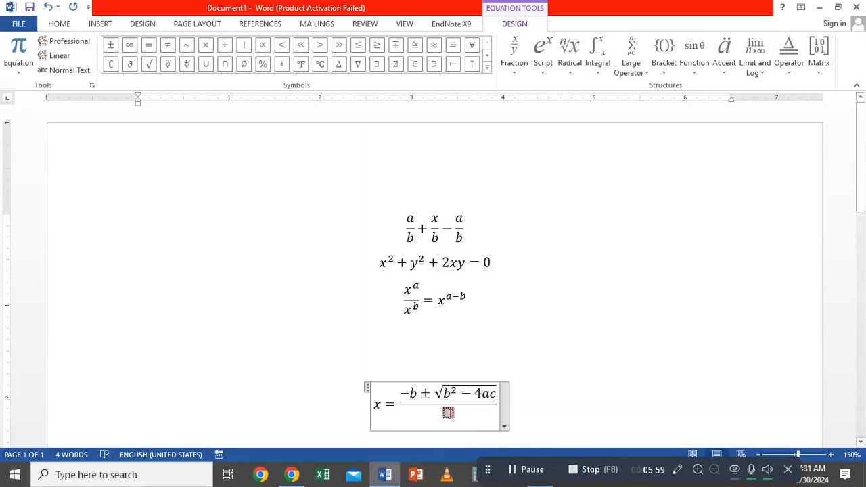
text(2a)
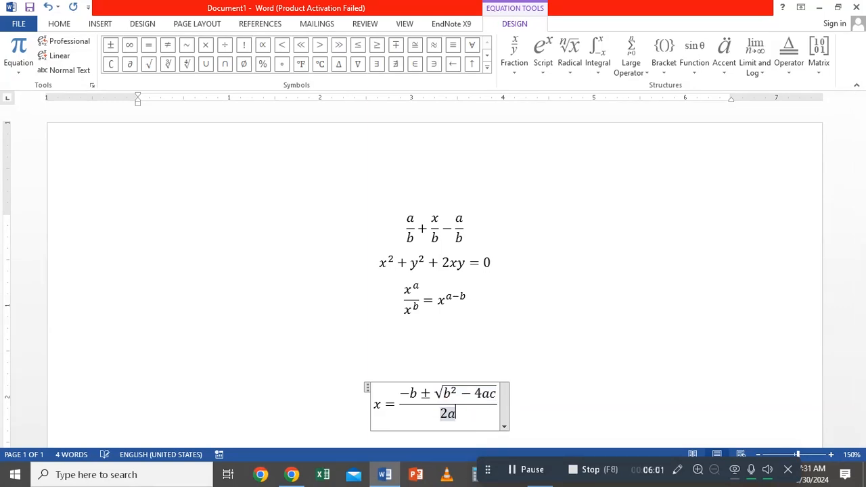
click(557, 407)
key(Return)
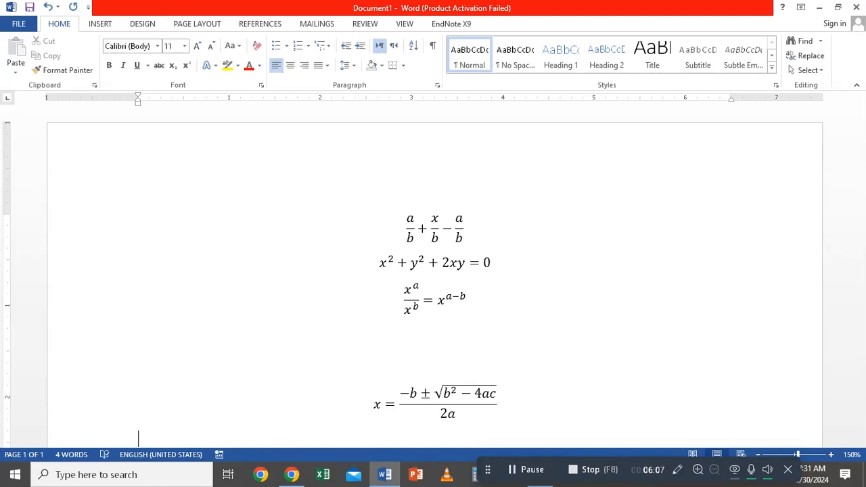
key(Return)
key(Return)
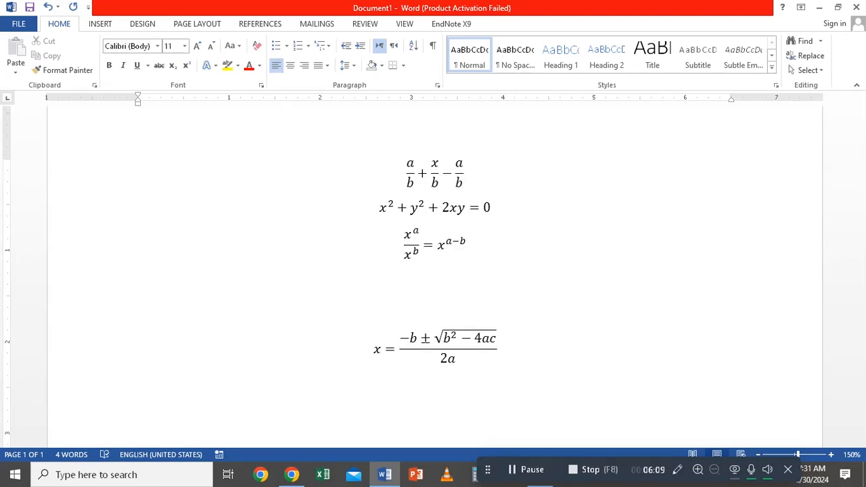